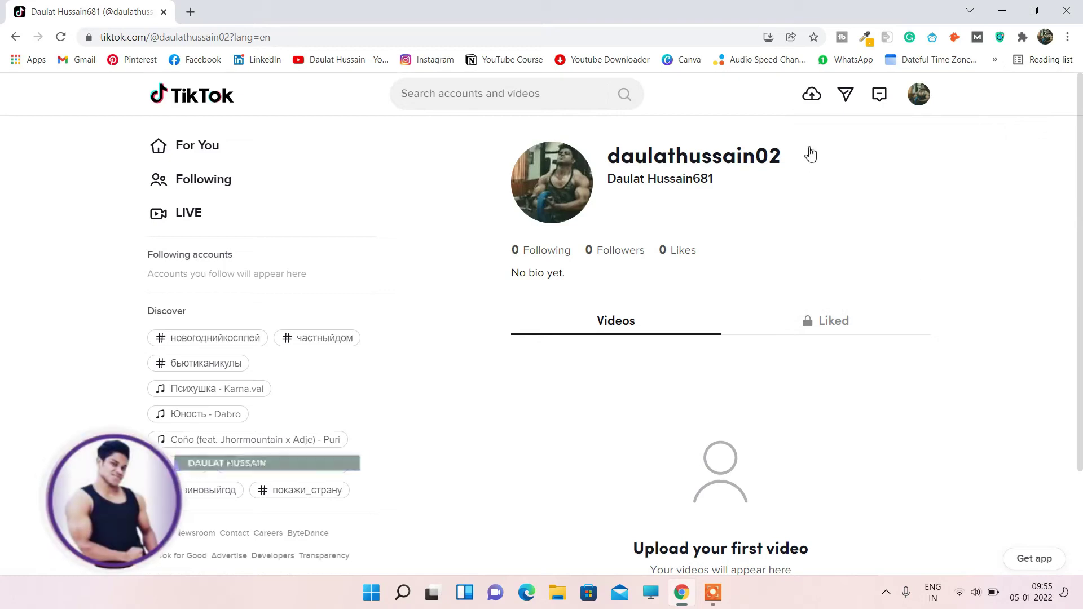
Load the SnapInsta workout clip onto the upload page and delete its filename caption
click(812, 99)
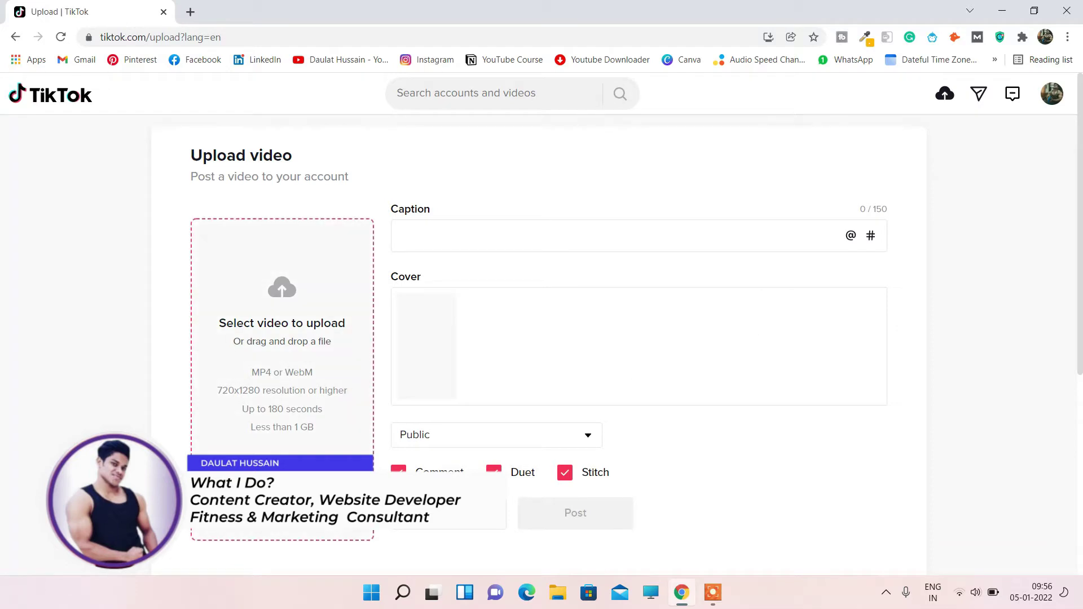
click(282, 316)
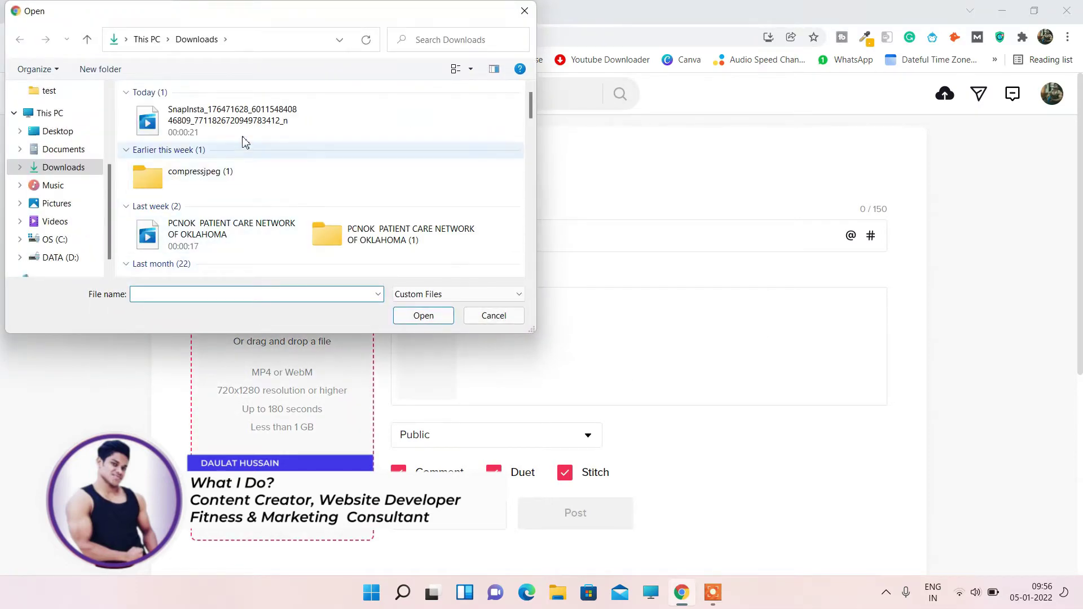
double_click(243, 122)
scroll(504, 333, down, 1)
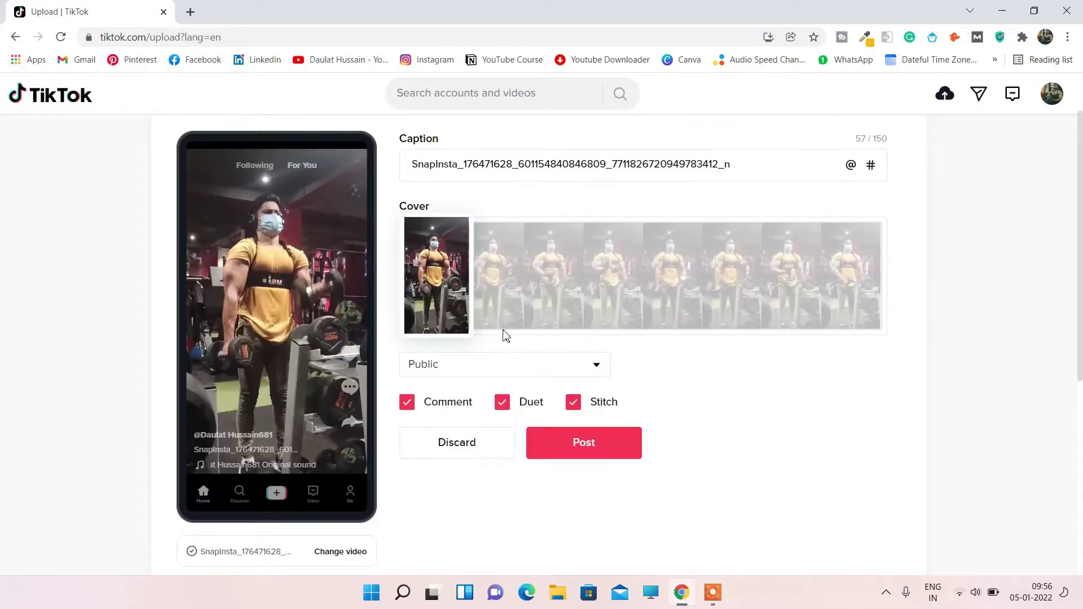
triple_click(546, 161)
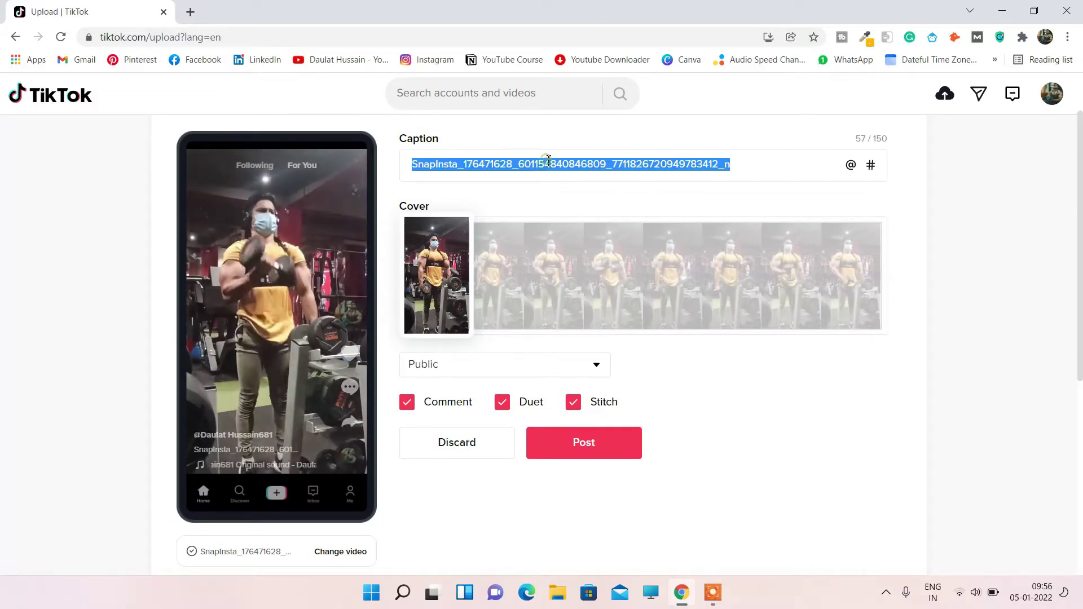
key(BackSpace)
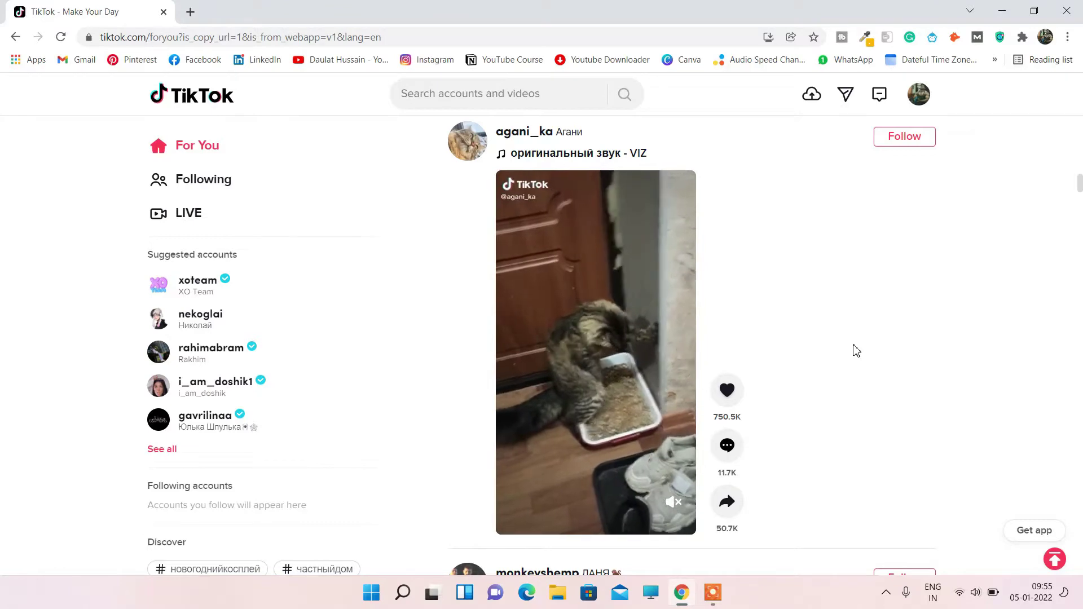
scroll(855, 350, down, 5)
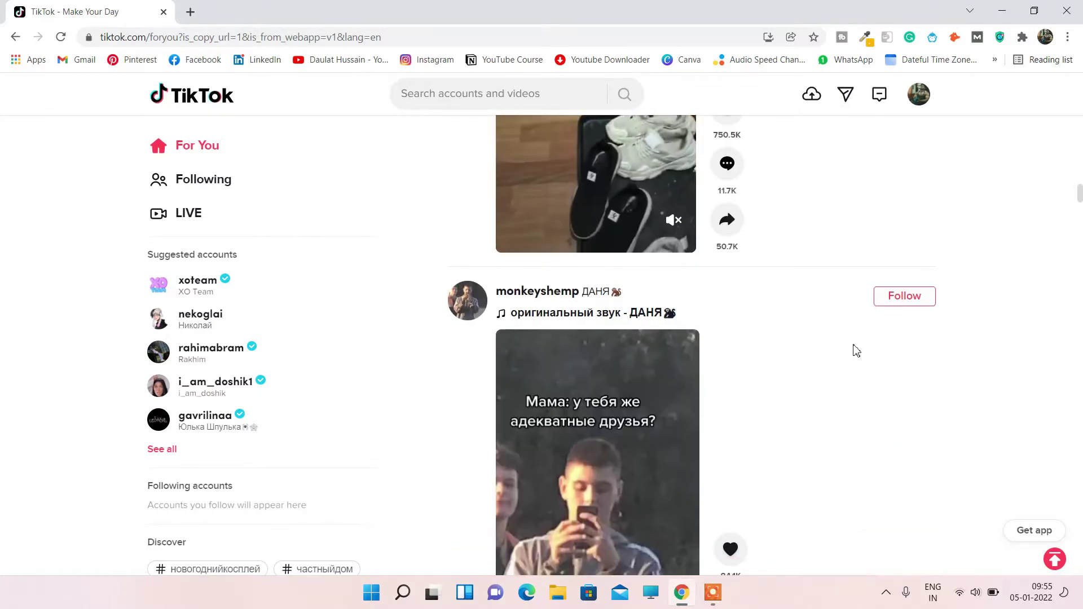
scroll(855, 350, up, 4)
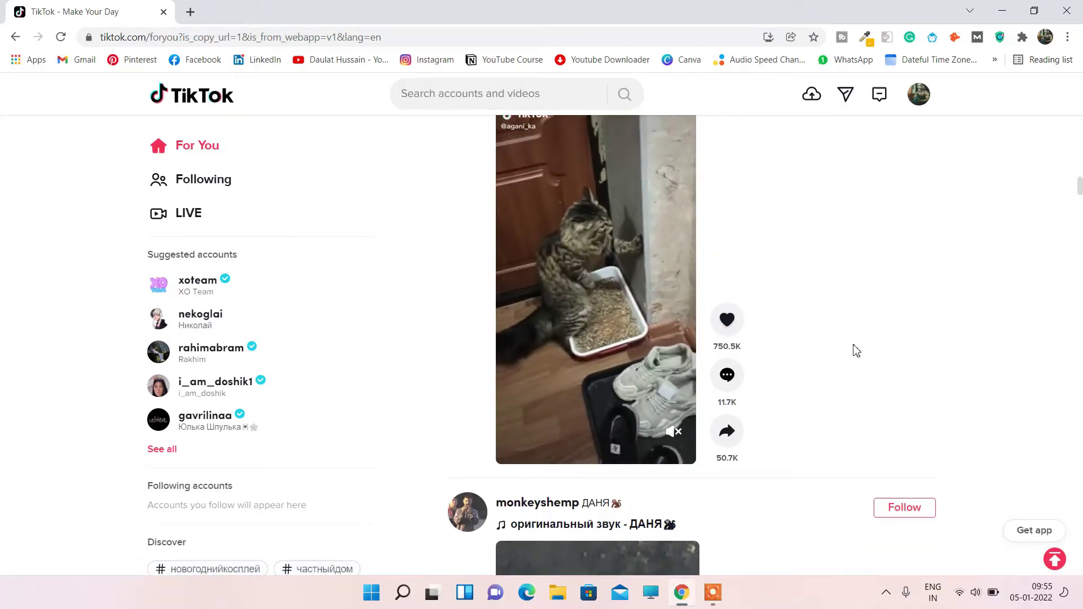
scroll(856, 350, up, 1)
click(60, 37)
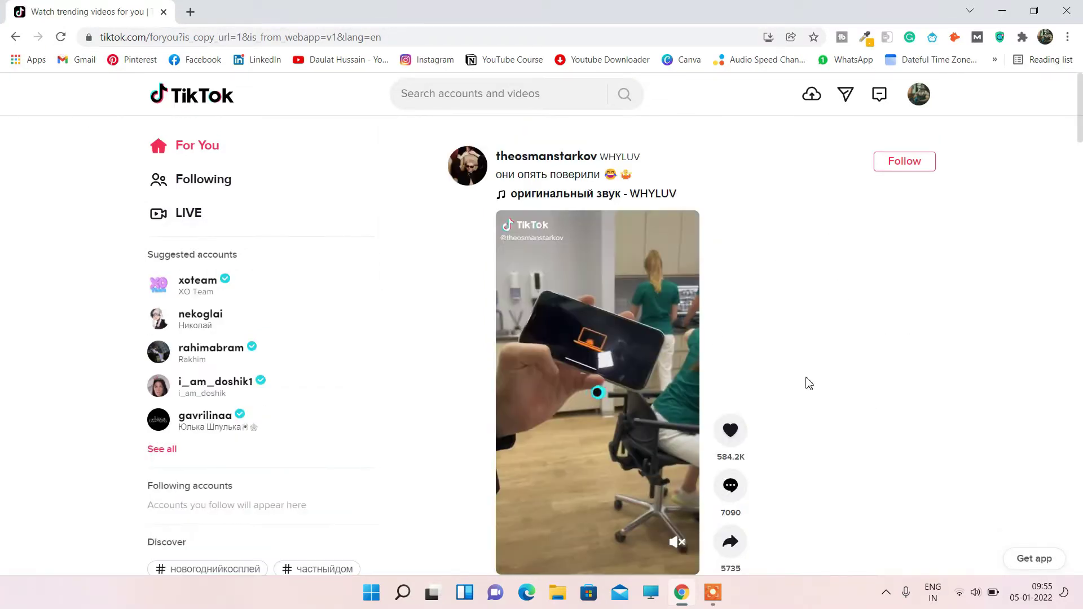
scroll(904, 350, down, 3)
scroll(902, 353, down, 3)
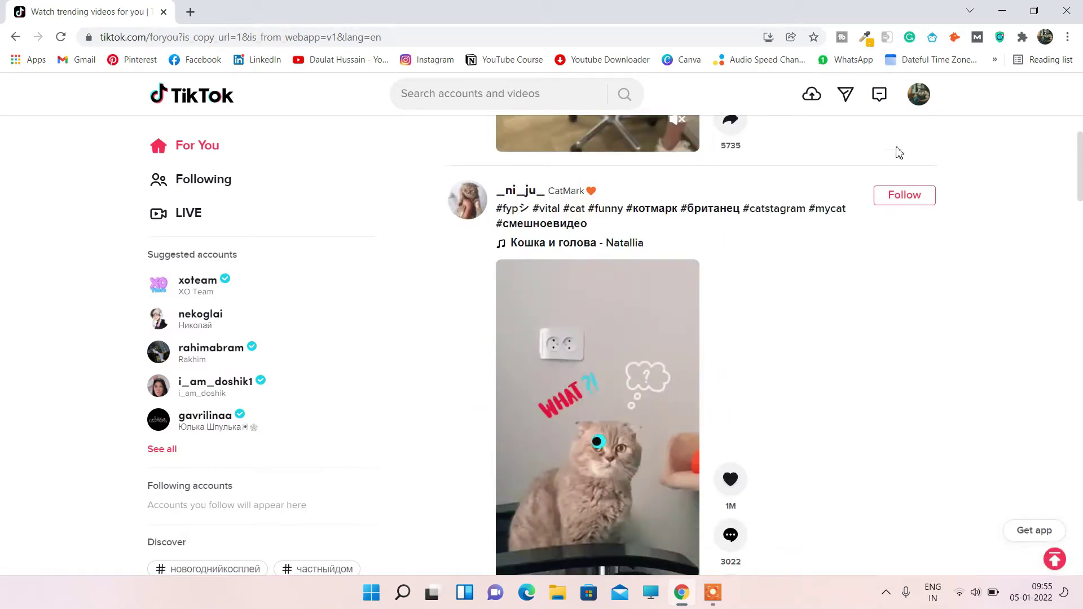
From the profile, load the SnapInsta workout clip onto the upload page again
mouse_move(920, 104)
click(842, 134)
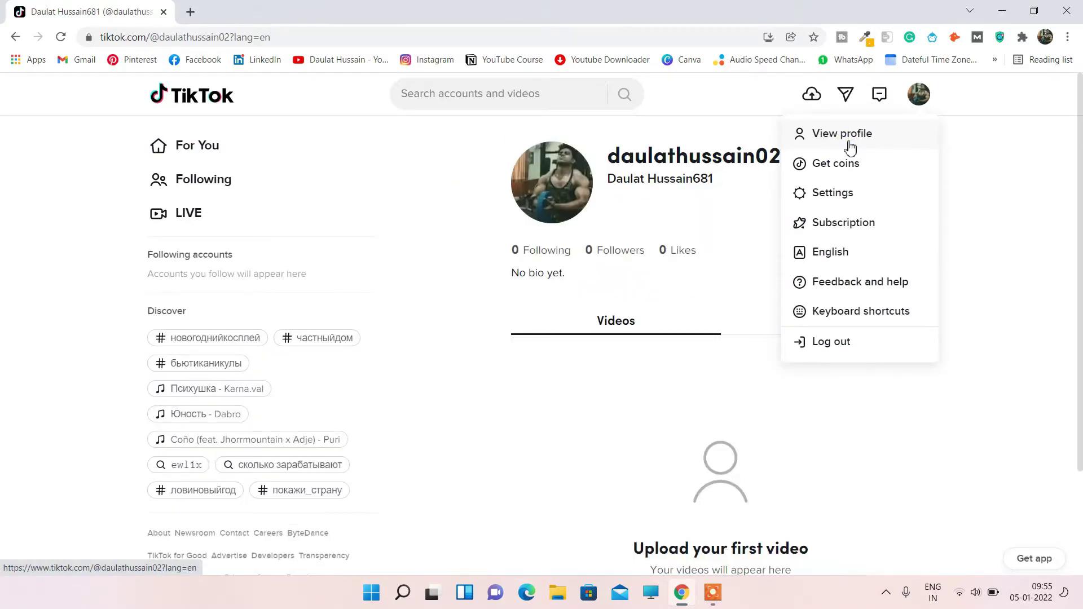
click(812, 100)
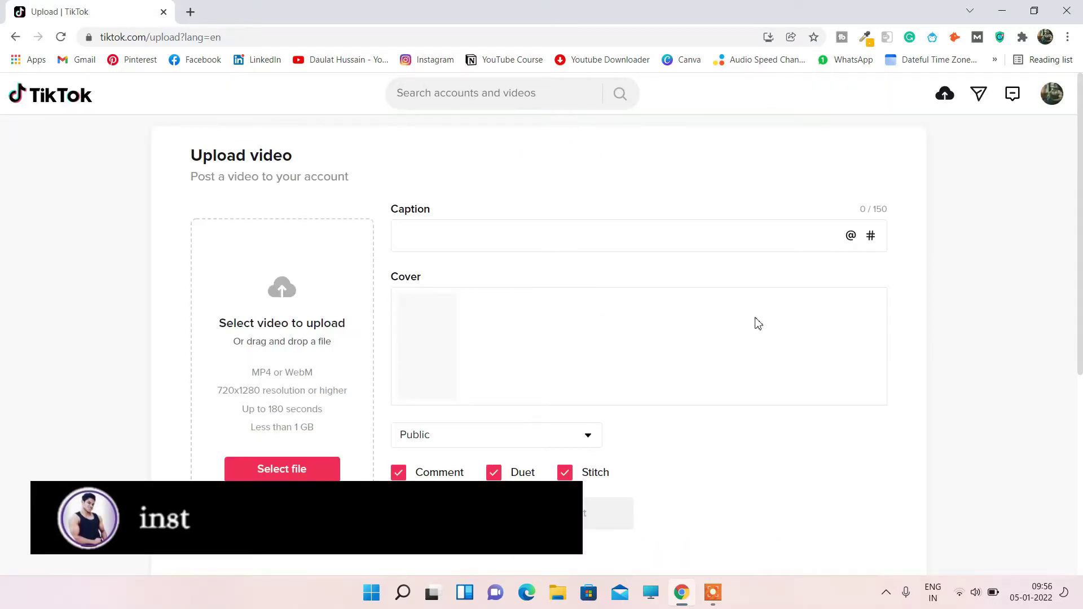
click(305, 471)
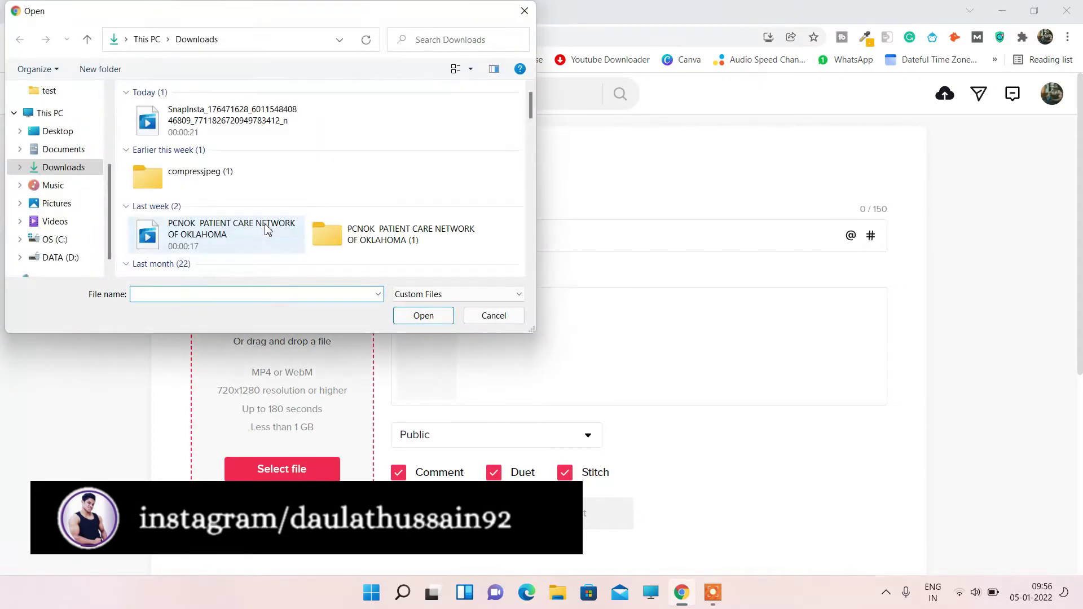
double_click(245, 121)
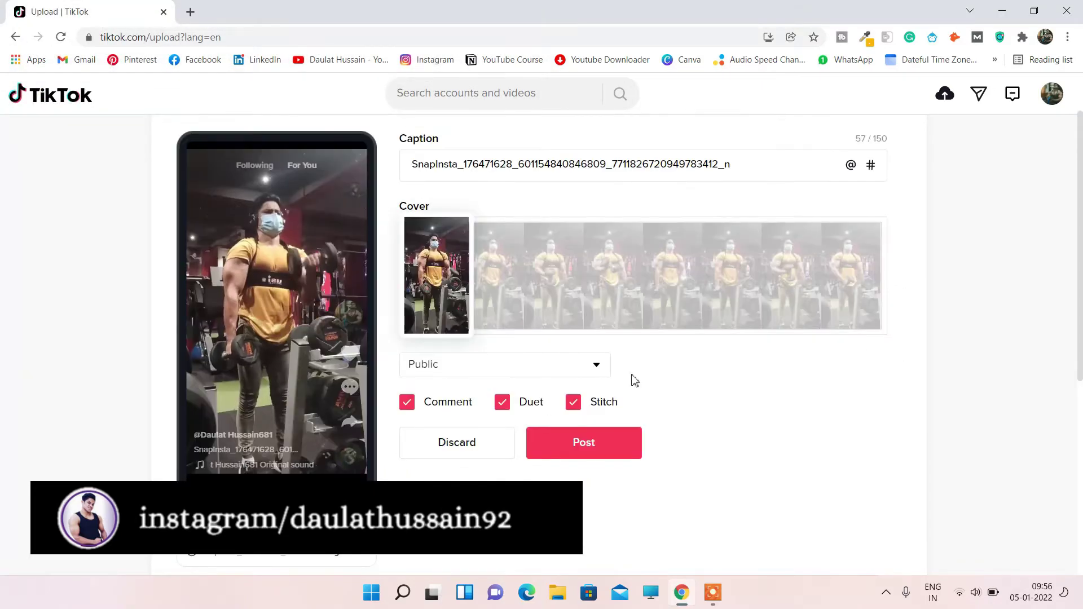
Replace the filename caption with the creator's name
click(547, 163)
key(ctrl+a)
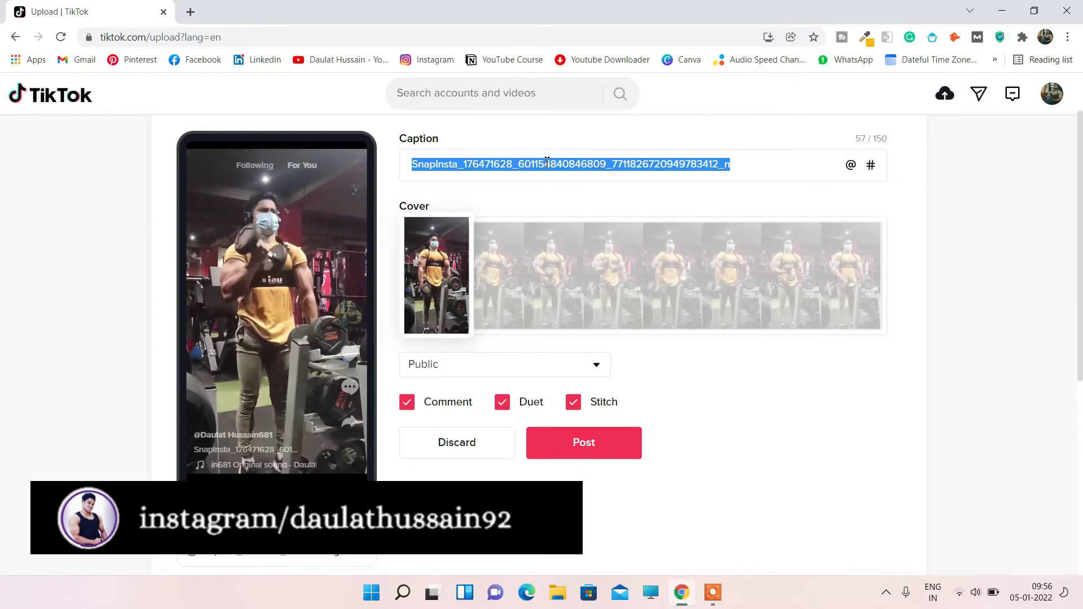
key(BackSpace)
text(dau)
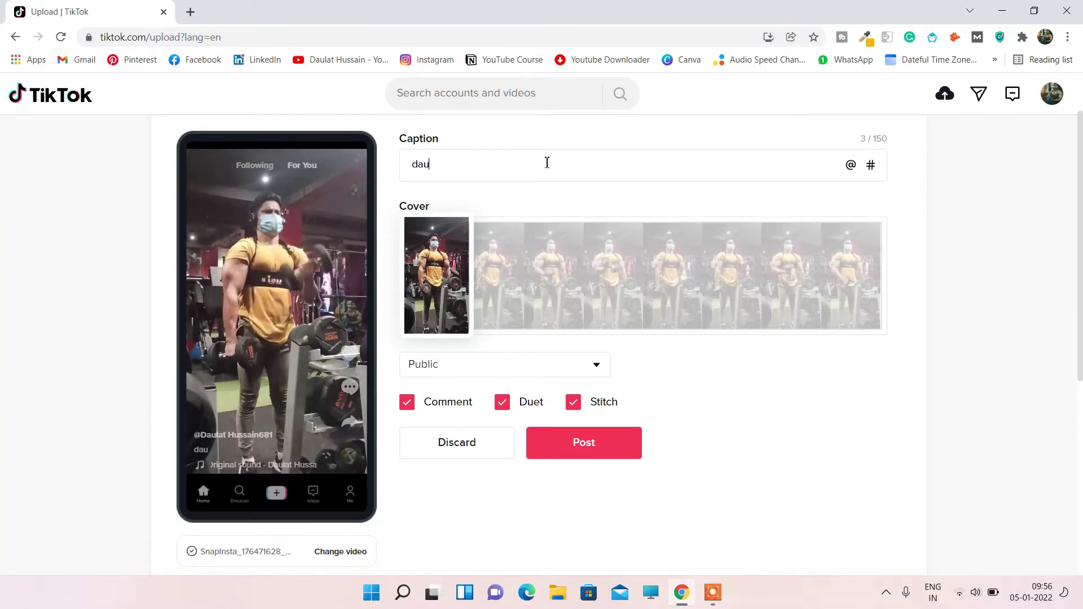
text(lat hussain workout video)
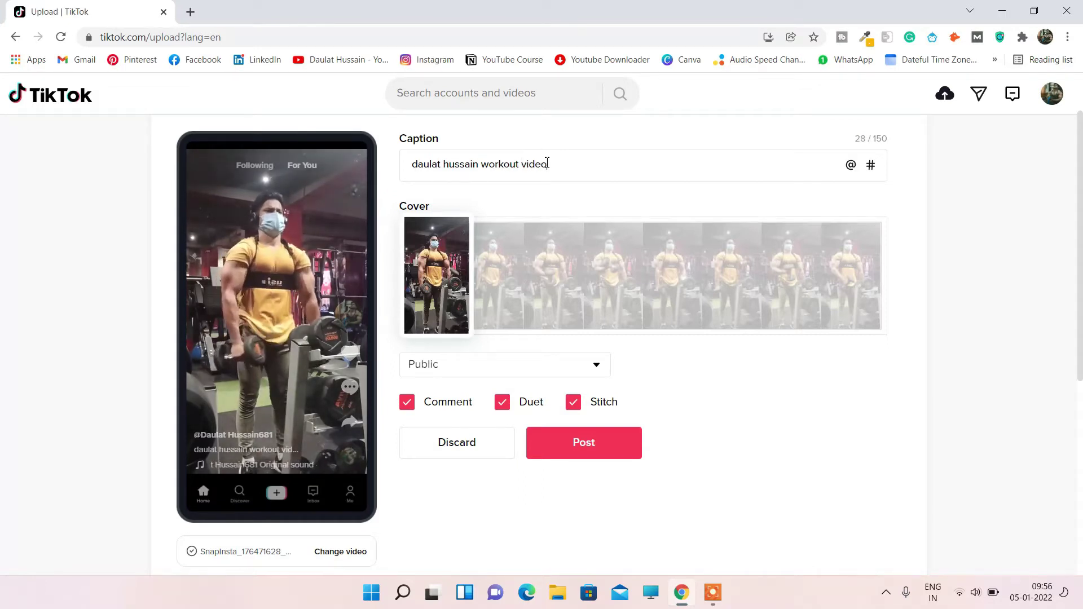
Check the post's privacy options and keep it Public
click(596, 365)
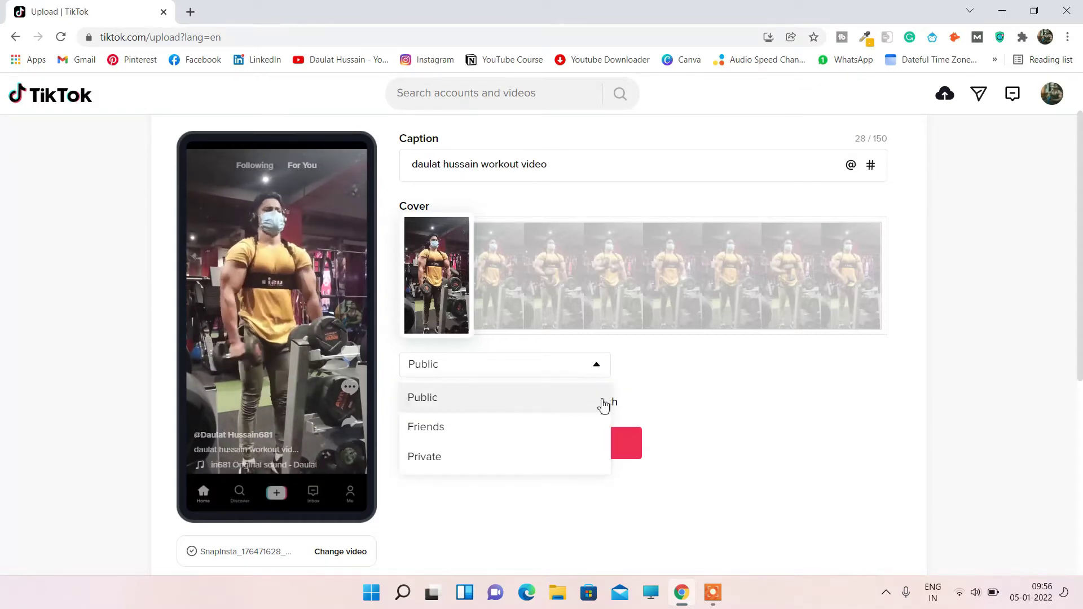
click(784, 401)
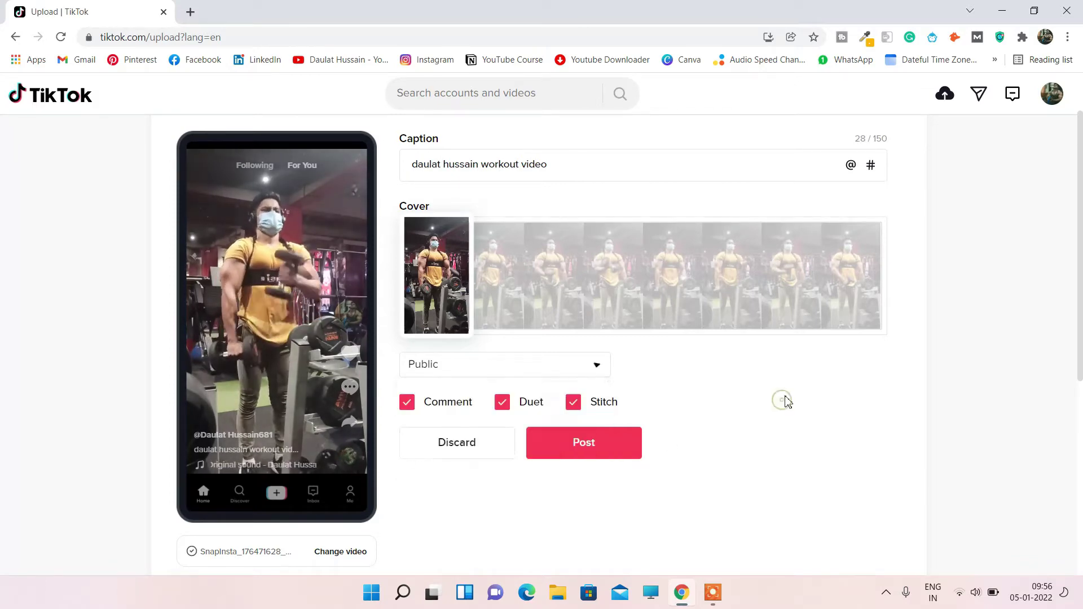
scroll(787, 401, down, 3)
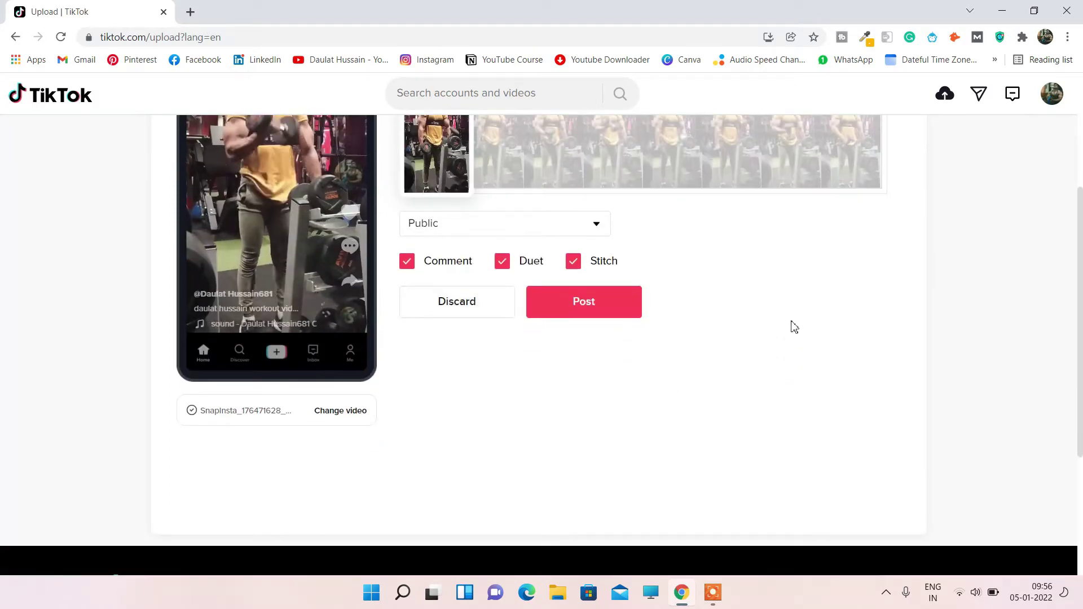
scroll(508, 395, up, 3)
scroll(460, 389, down, 2)
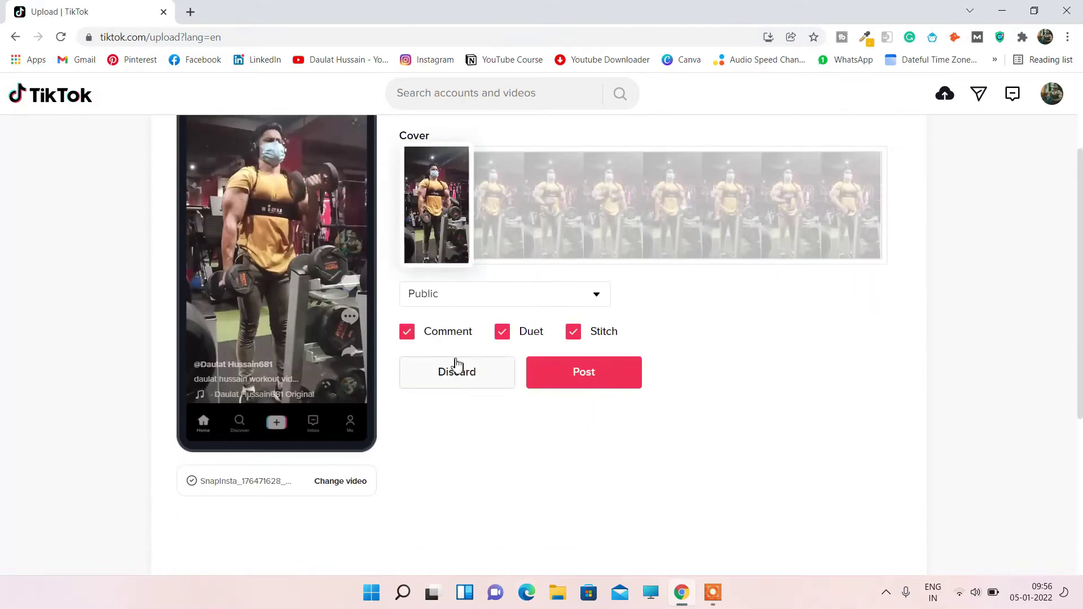
scroll(602, 293, up, 3)
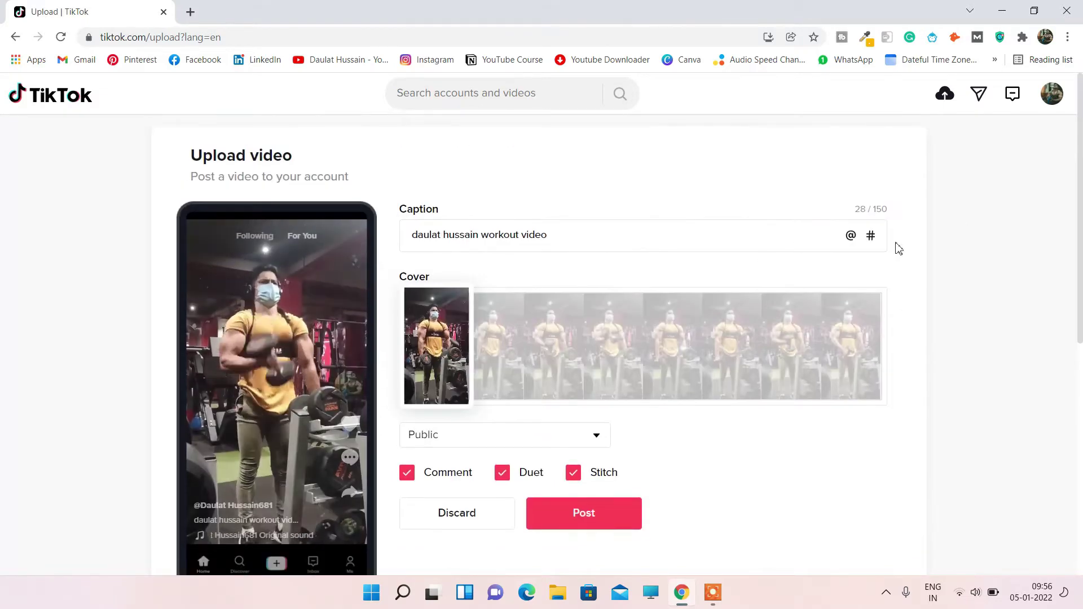
Append the #workoutfromhome hashtag to the end of the caption
click(869, 246)
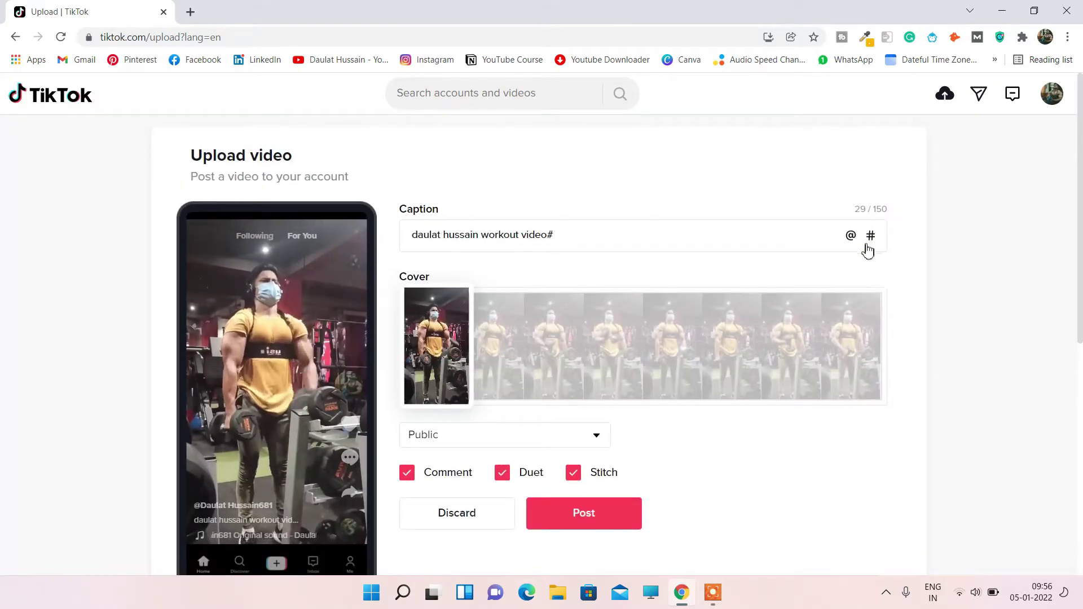
text(w)
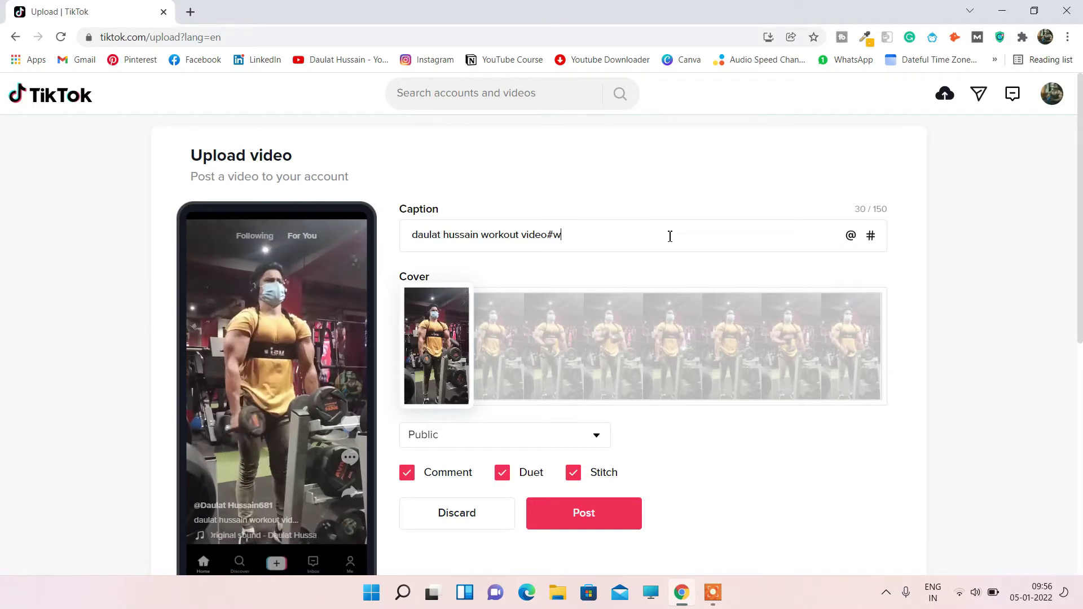
text(orkout)
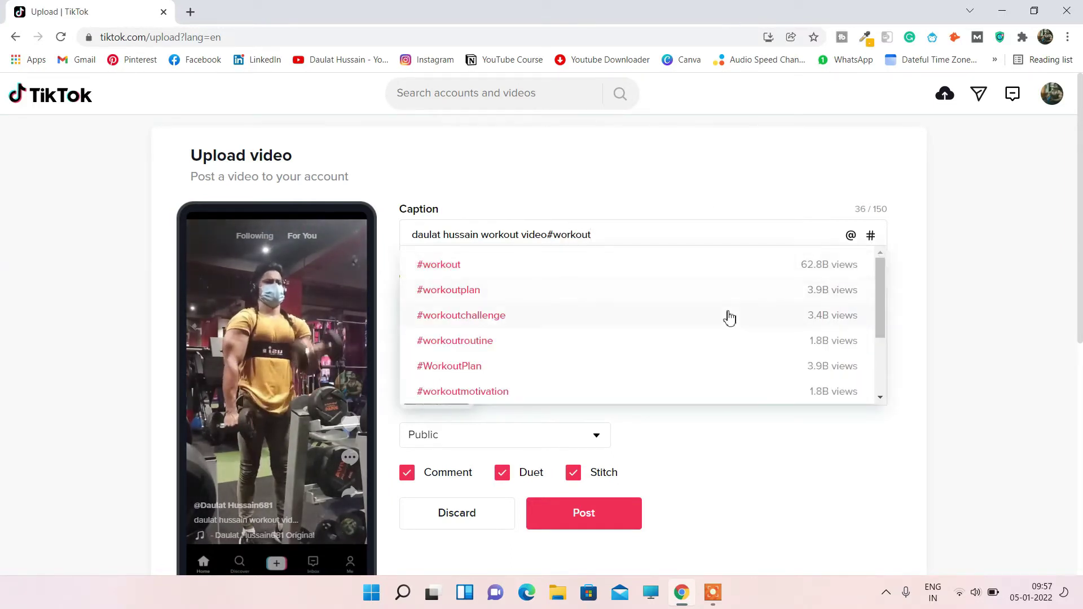
scroll(728, 309, down, 2)
scroll(733, 310, down, 3)
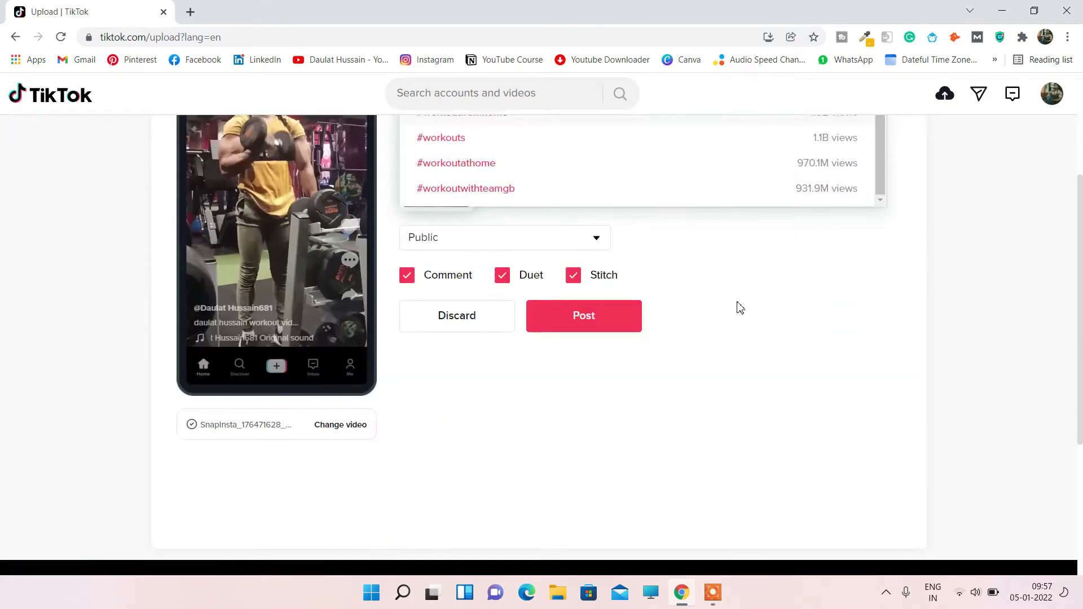
scroll(740, 308, up, 3)
click(829, 244)
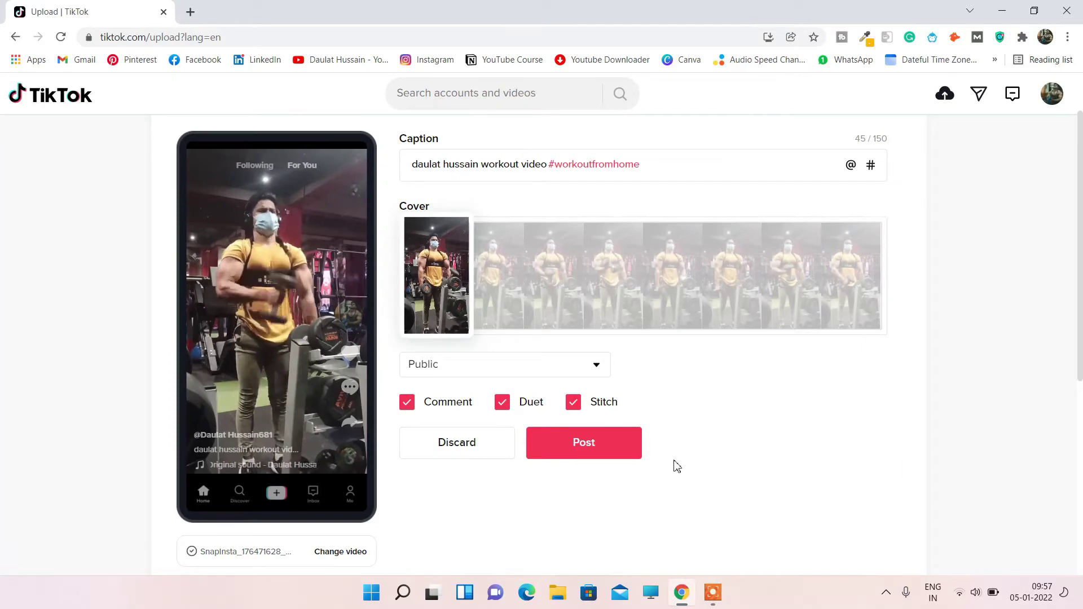
Post the workout video, then open it from the profile and close the player
click(574, 459)
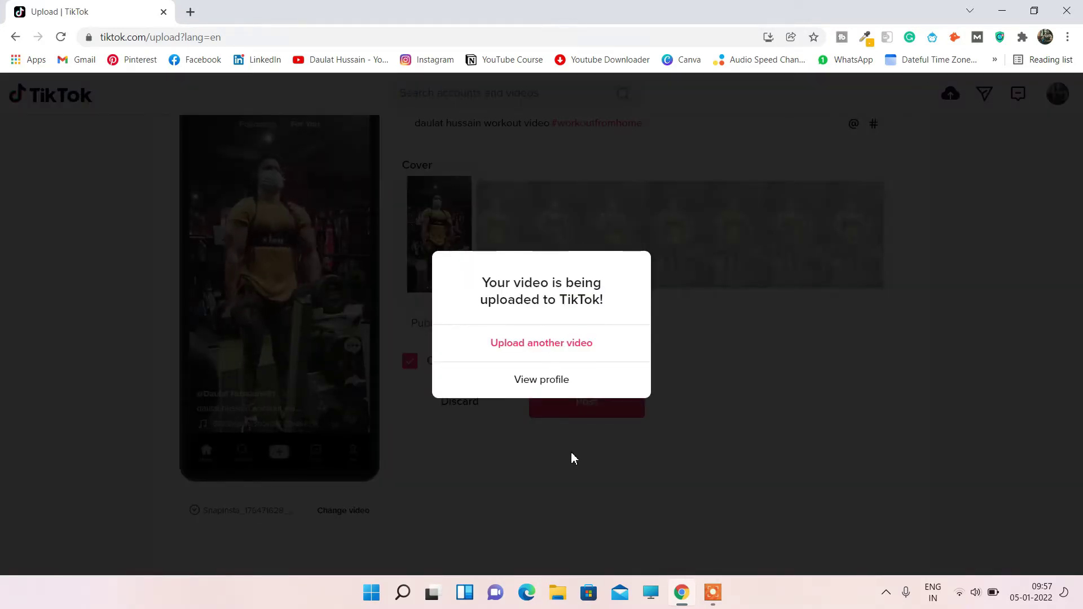
click(543, 388)
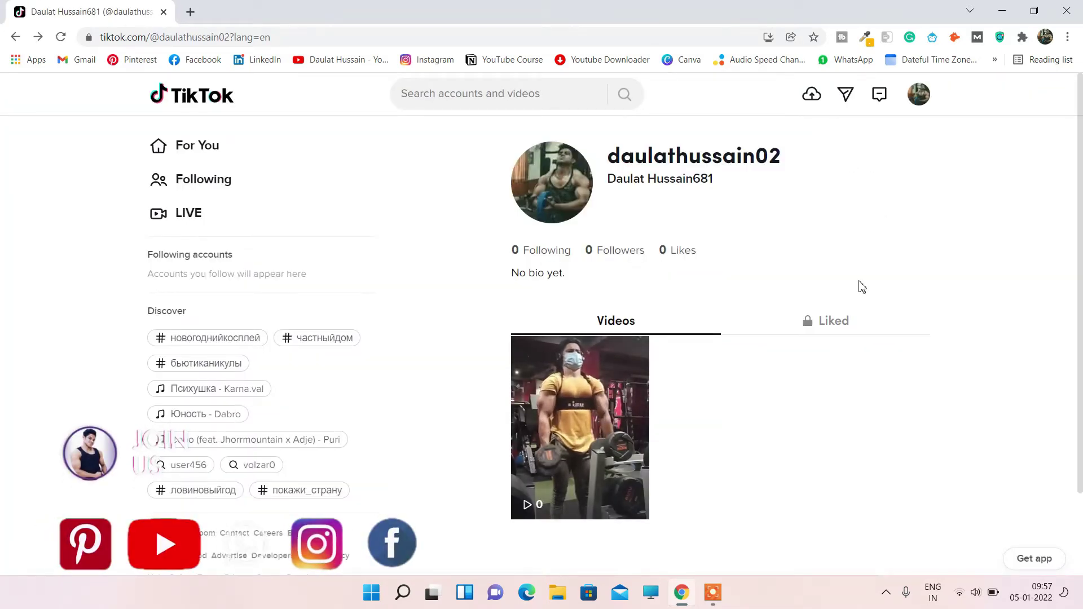
click(564, 395)
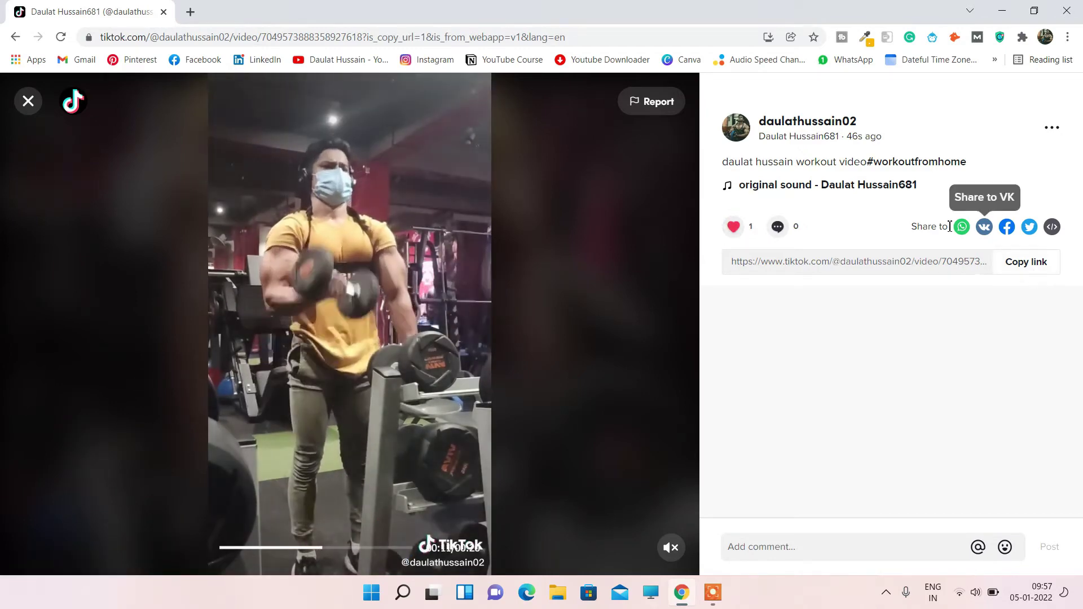
click(27, 103)
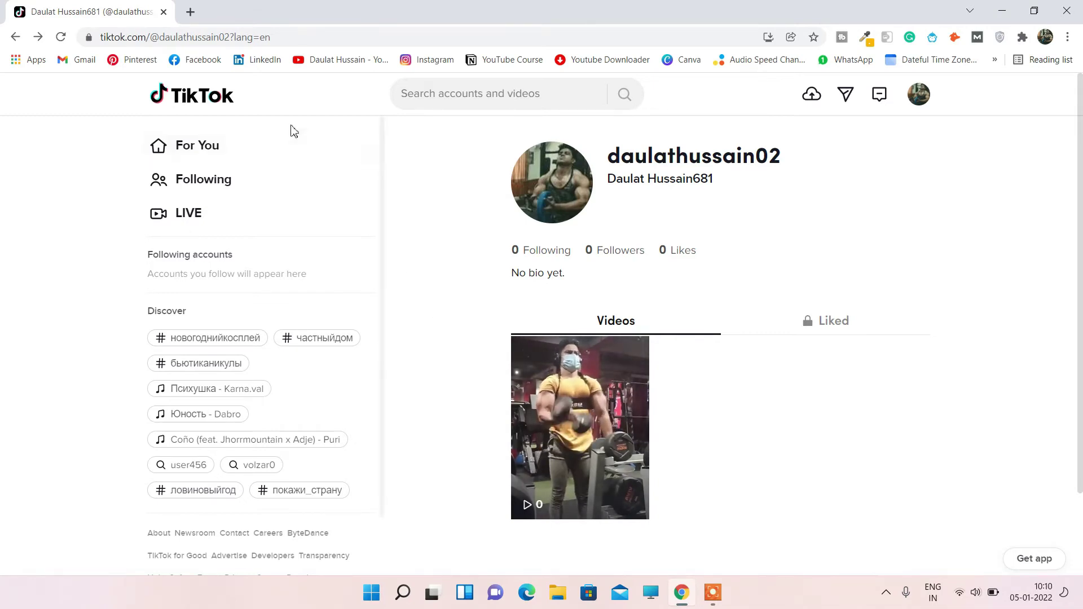
Search Google in a new tab for the creator's name and open his website
click(190, 12)
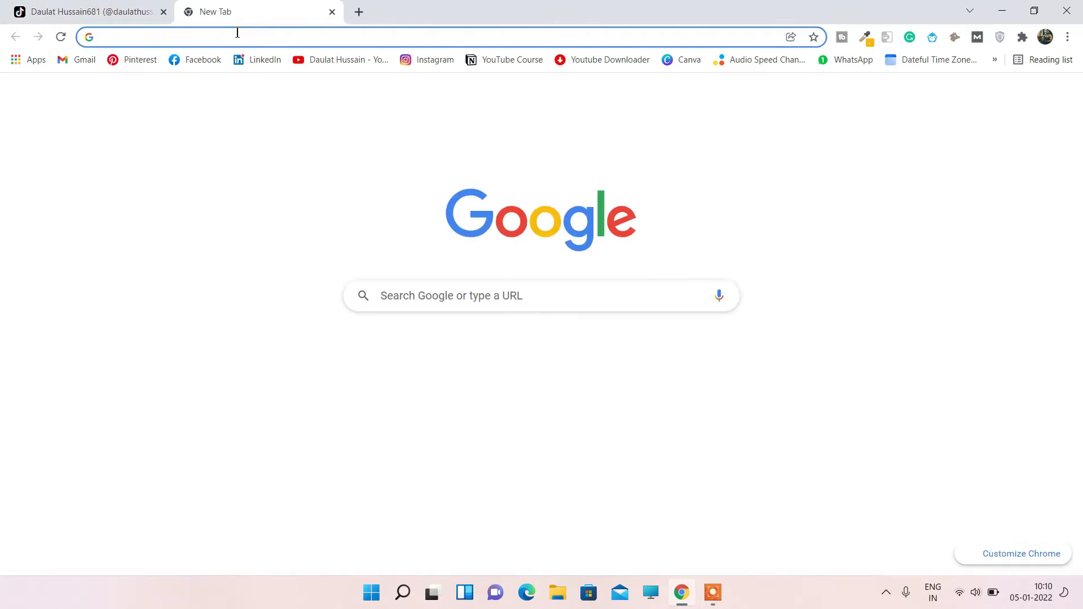
text(daulat)
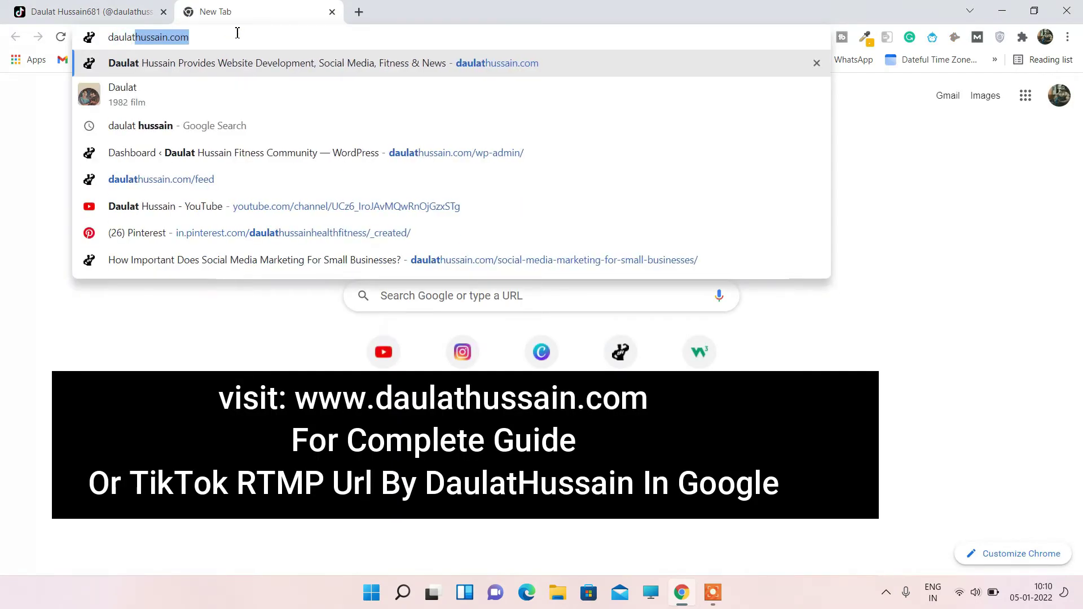
text( hussain)
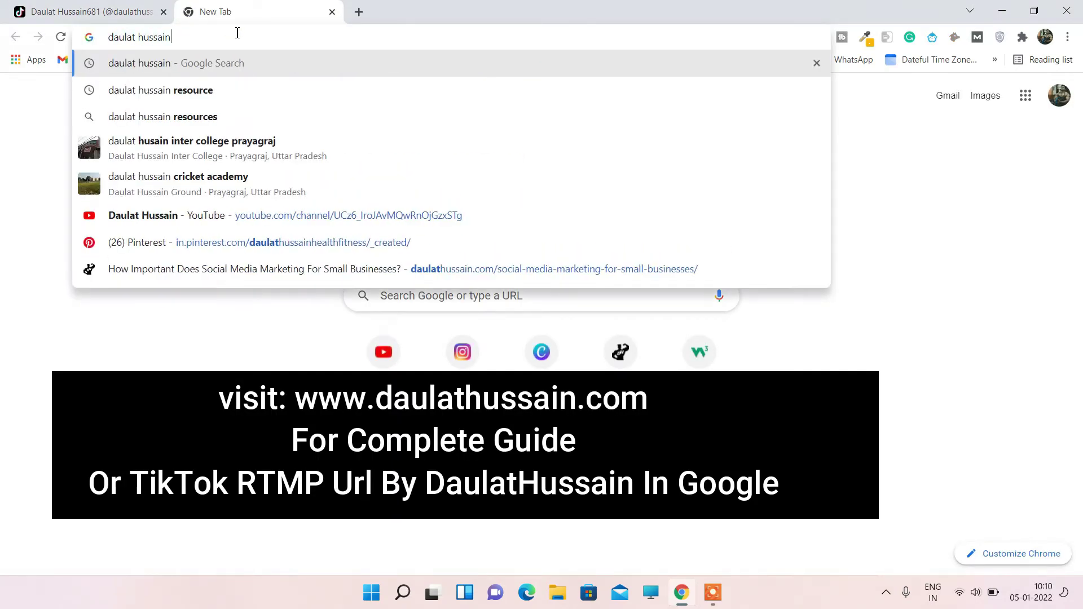
key(Return)
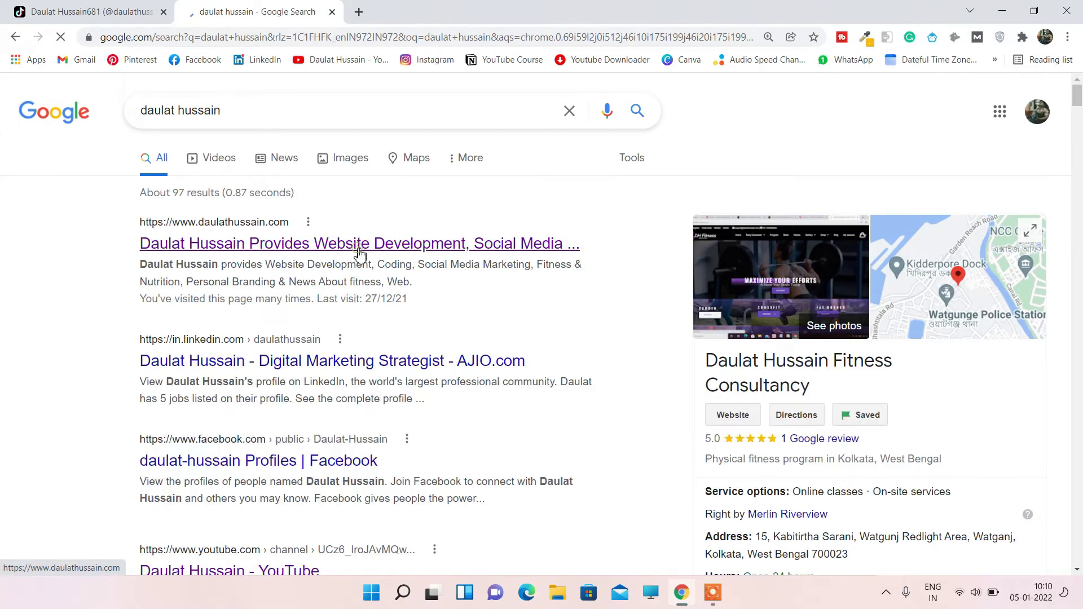
click(356, 245)
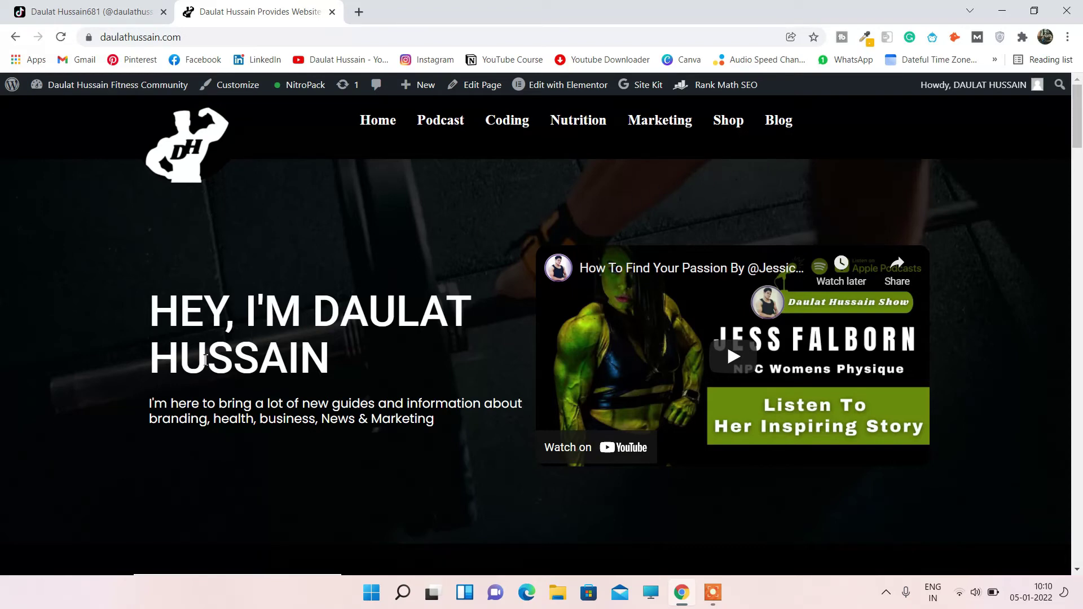
Go to the Marketing section and open the 'How To Get TikTok RTMP URL & Stream Key' article
click(671, 124)
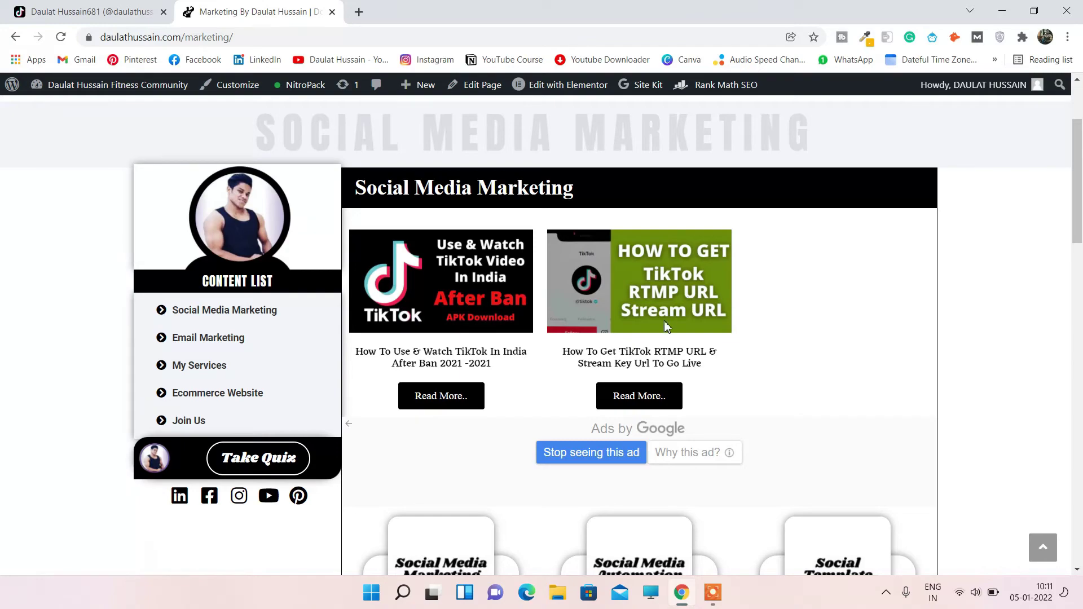
click(629, 404)
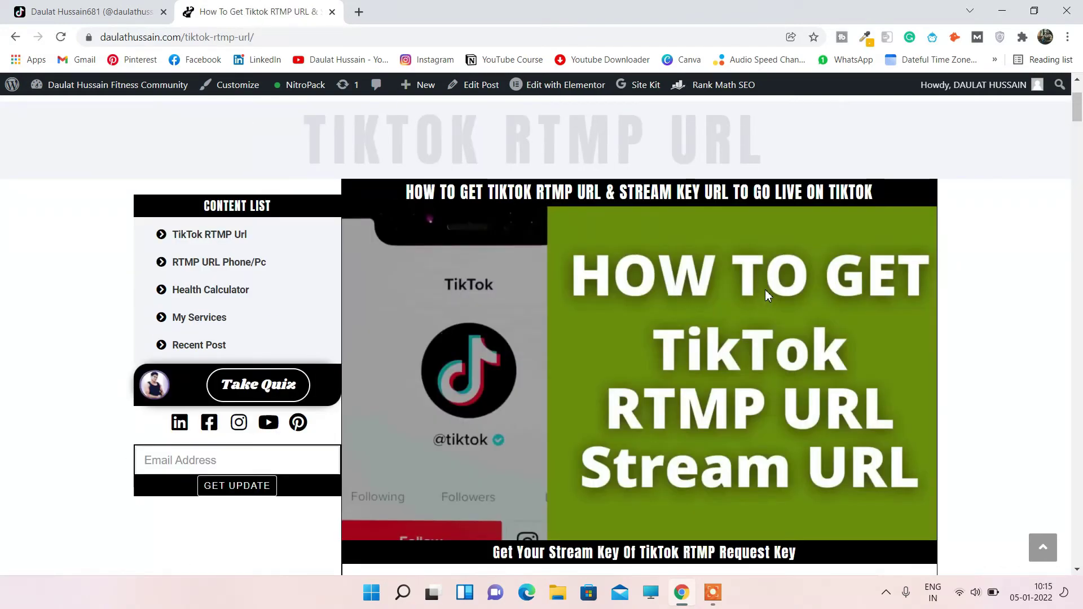
scroll(767, 293, down, 10)
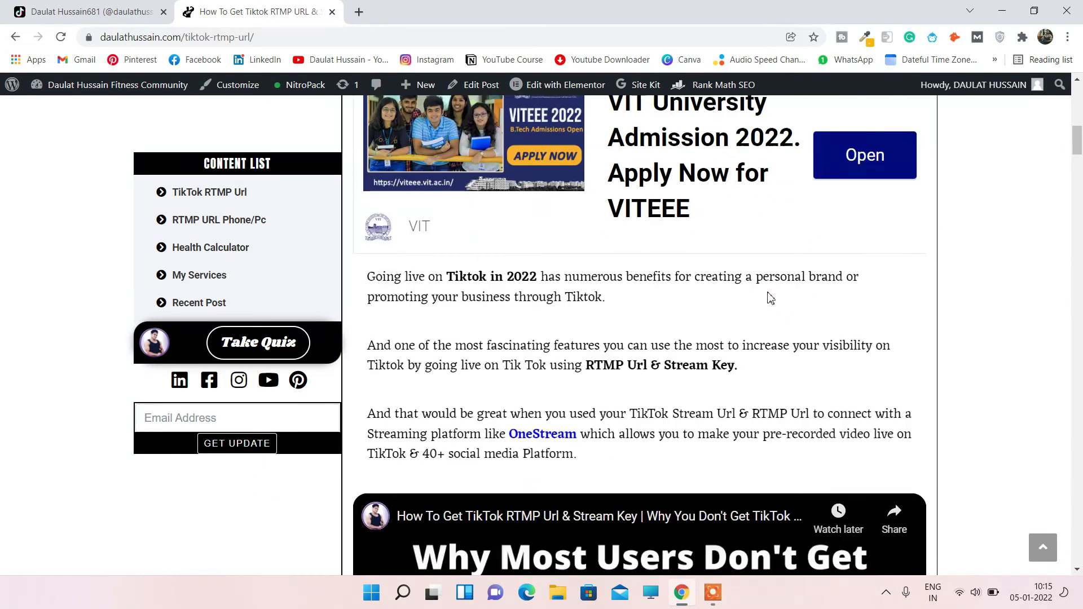
scroll(770, 298, down, 15)
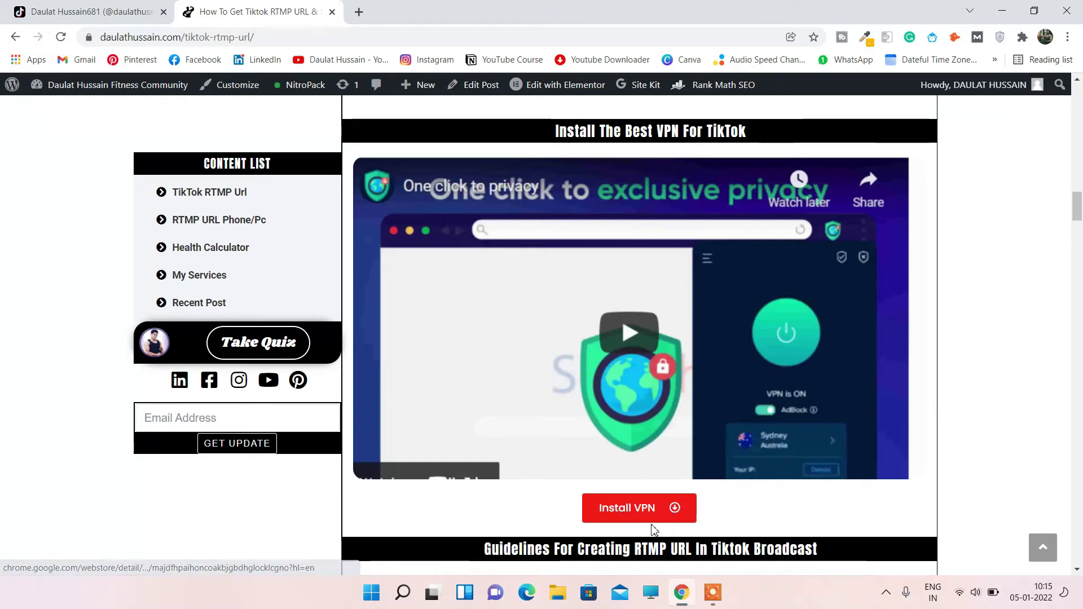
click(999, 37)
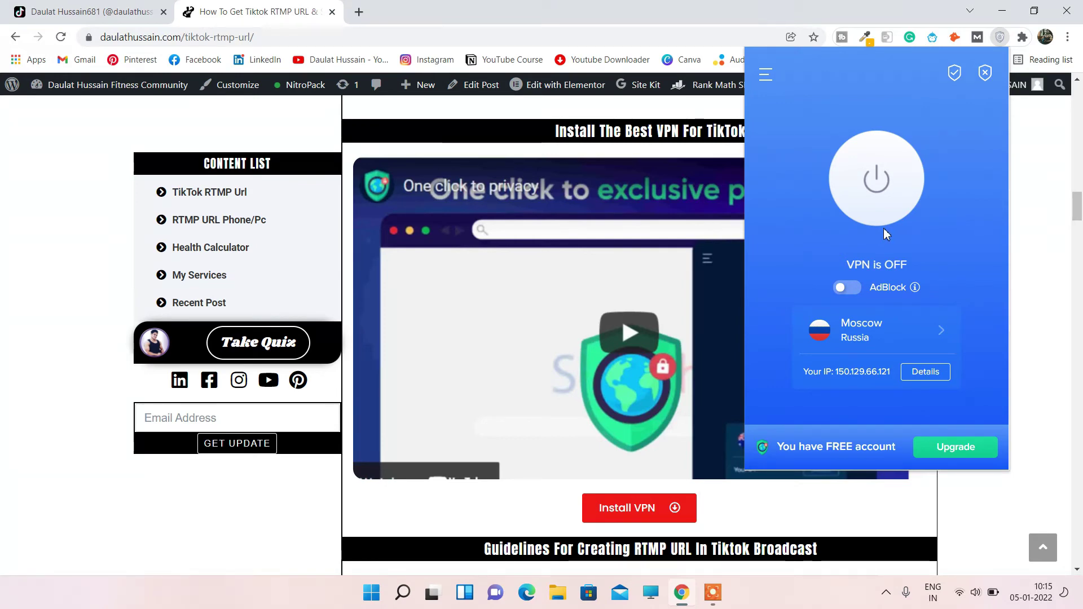
click(1053, 271)
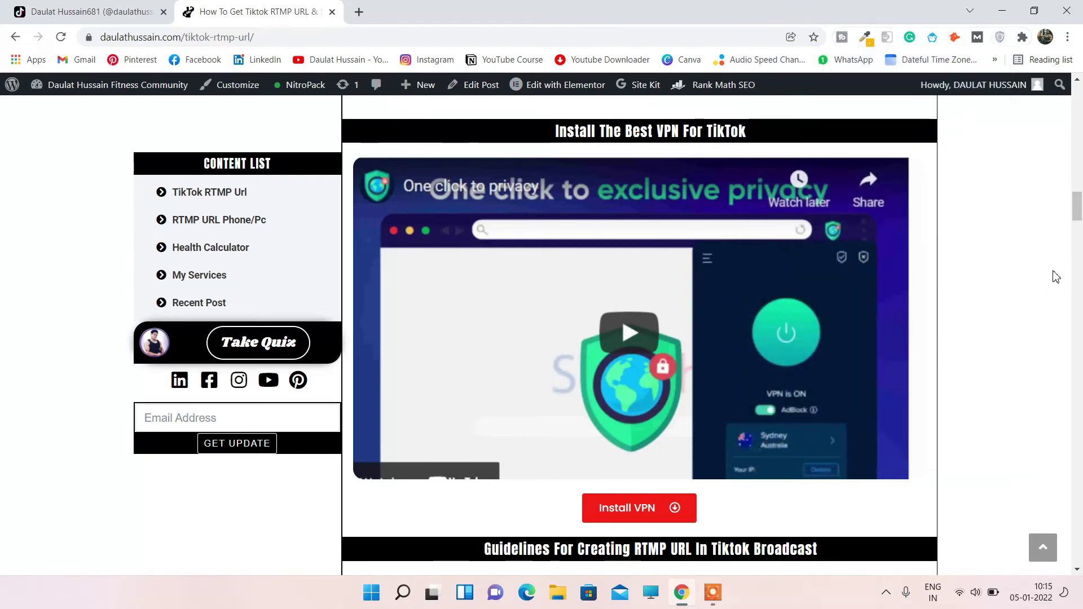
Scroll through the RTMP guide, then switch back to the TikTok profile tab
scroll(679, 306, down, 10)
scroll(678, 306, up, 5)
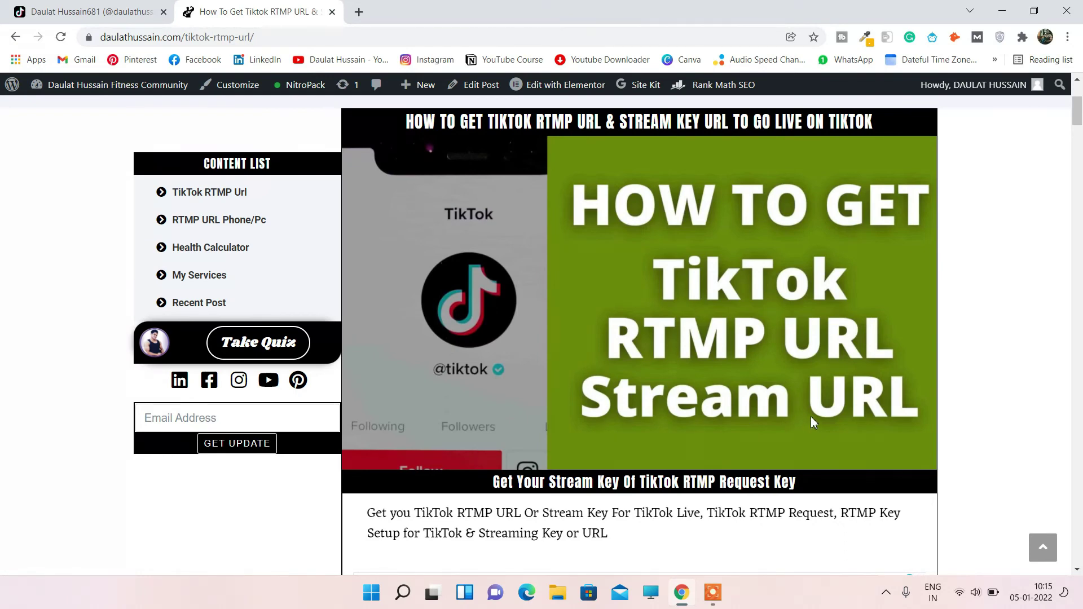
scroll(722, 356, down, 3)
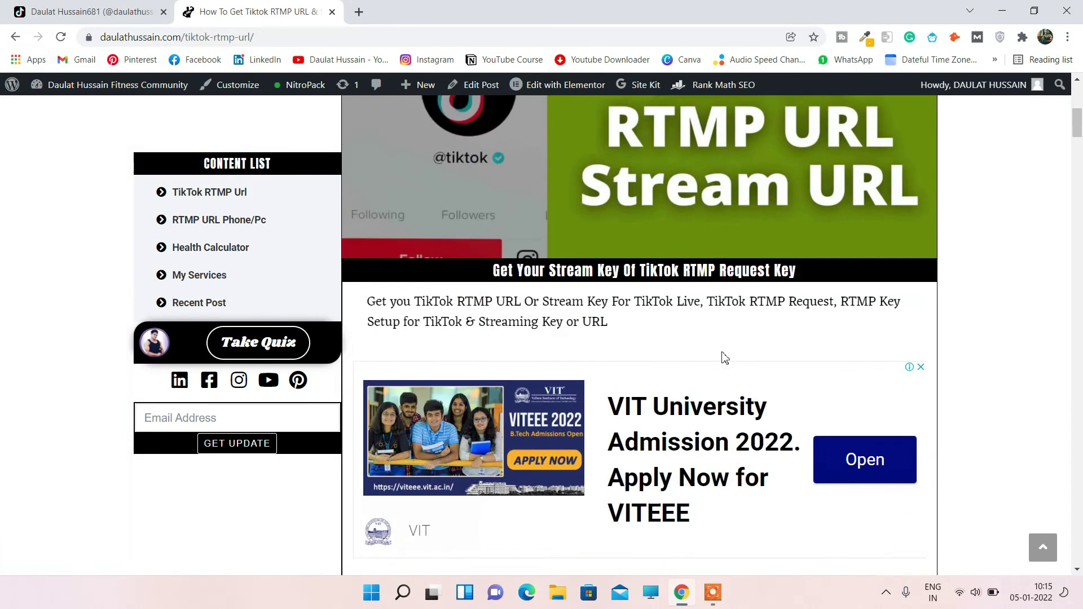
scroll(722, 357, up, 2)
scroll(725, 353, down, 15)
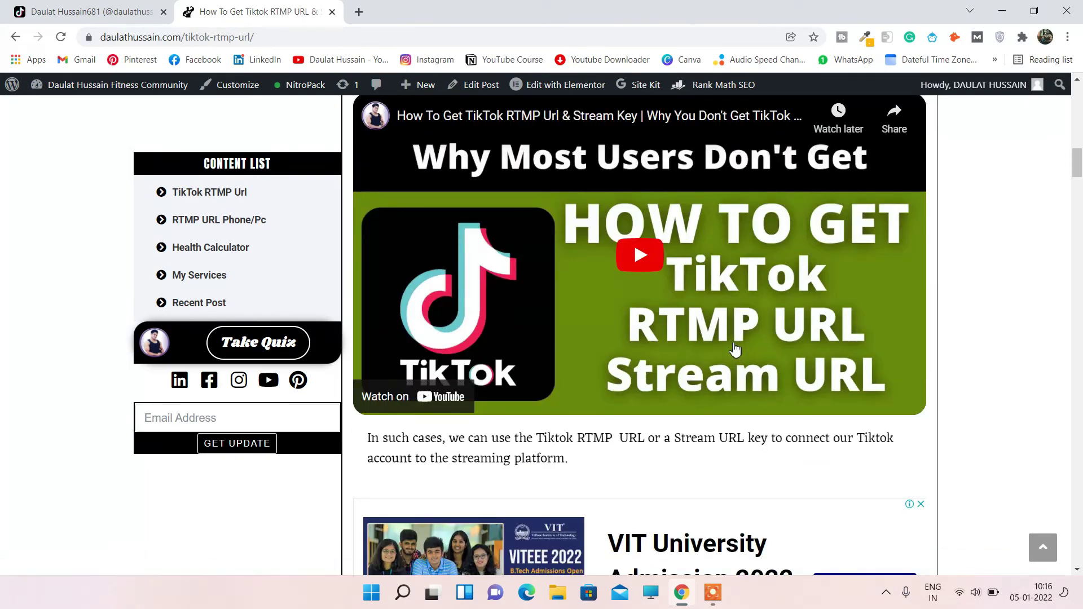
scroll(741, 346, up, 1)
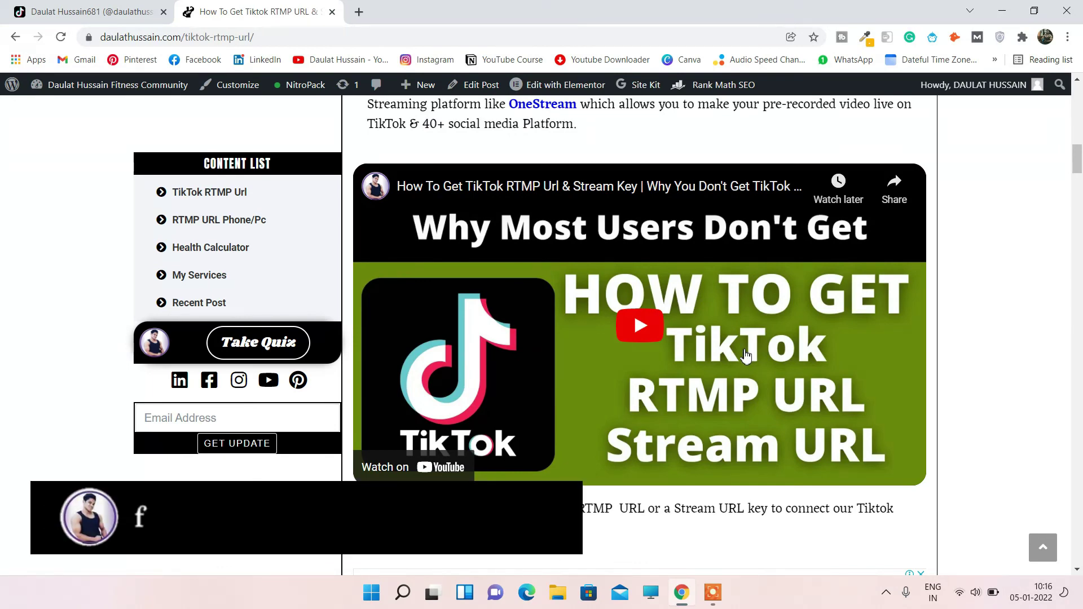
click(136, 17)
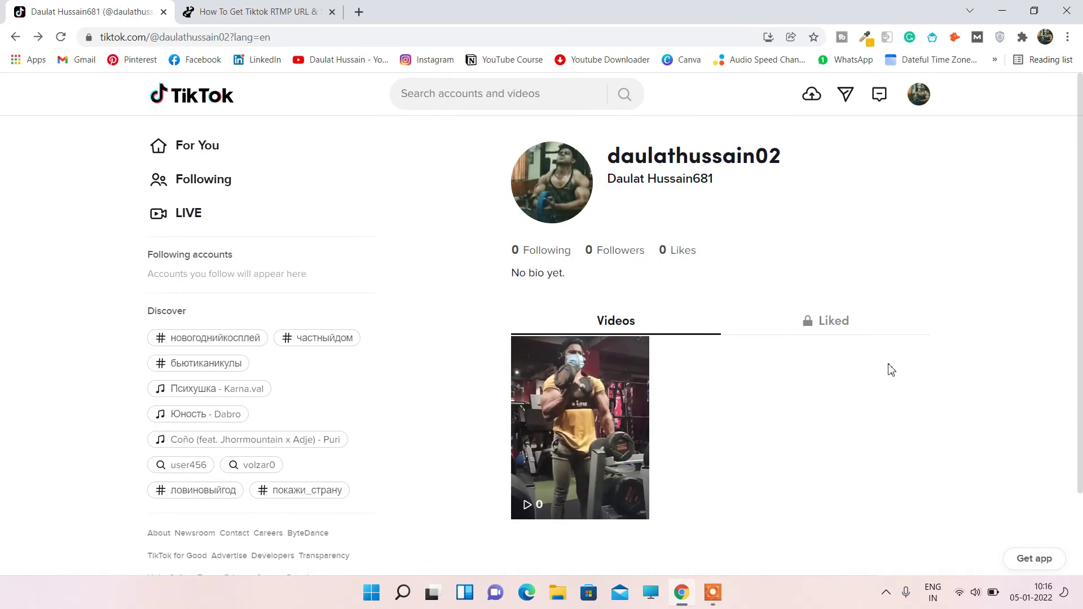
Open the posted workout video from the profile thumbnail in the viewer
click(558, 404)
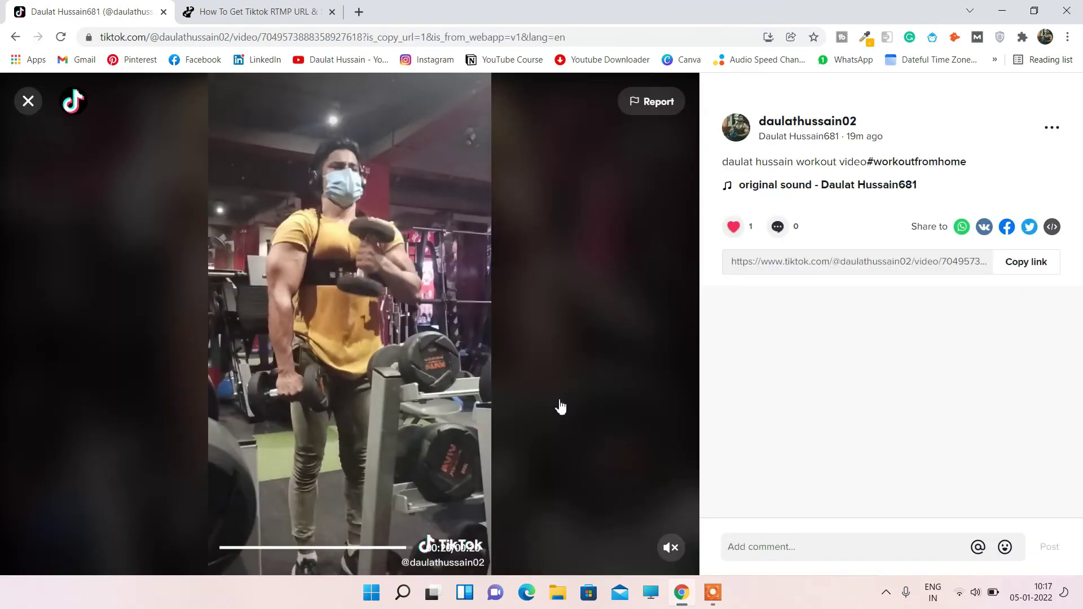